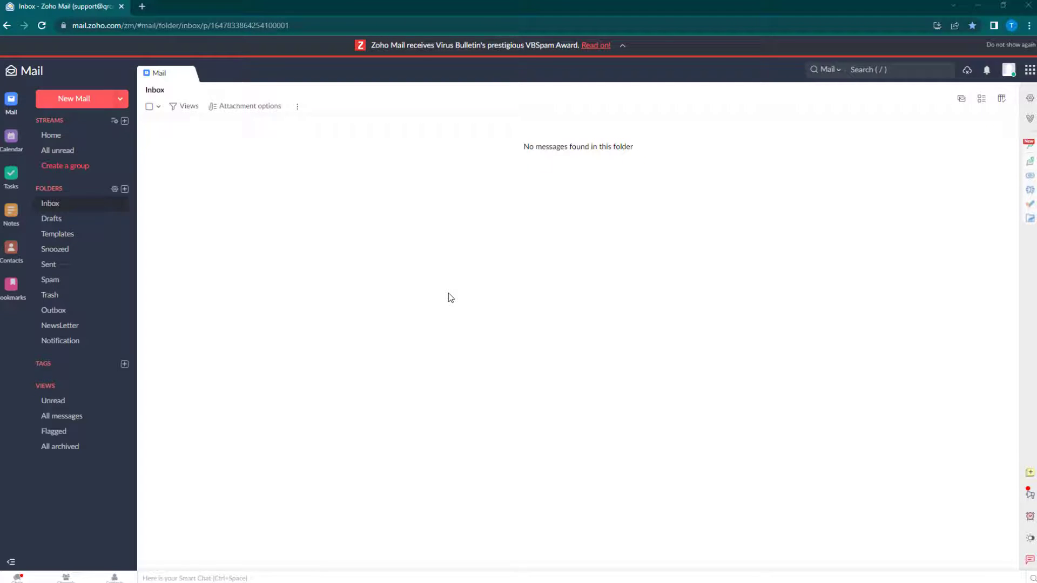
- Open the Zoho Mail settings overview from the inbox
left_click(1030, 98)
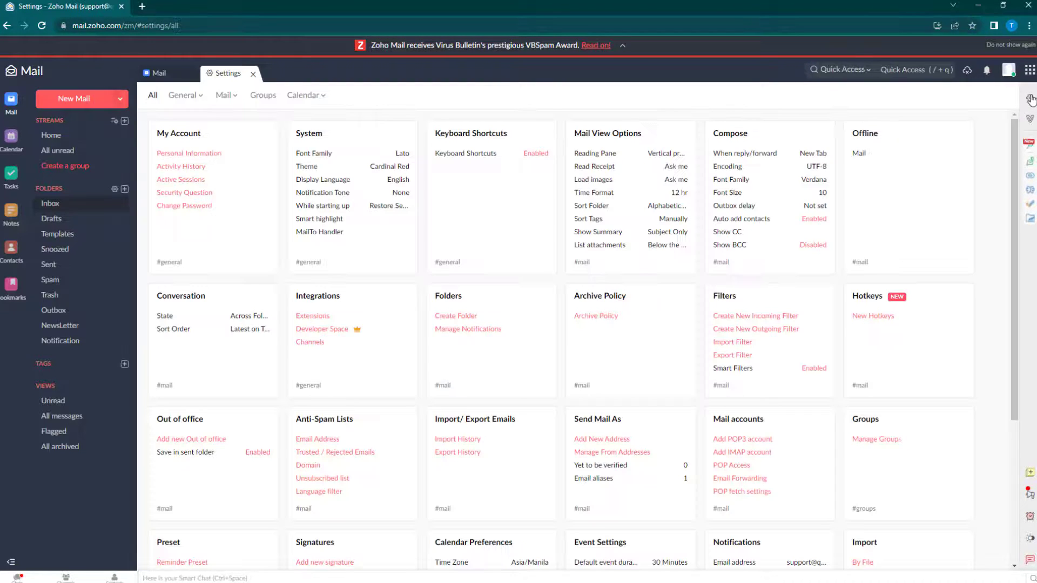
scroll(985, 157, "down", 1)
scroll(985, 158, "down", 2)
scroll(986, 157, "down", 1)
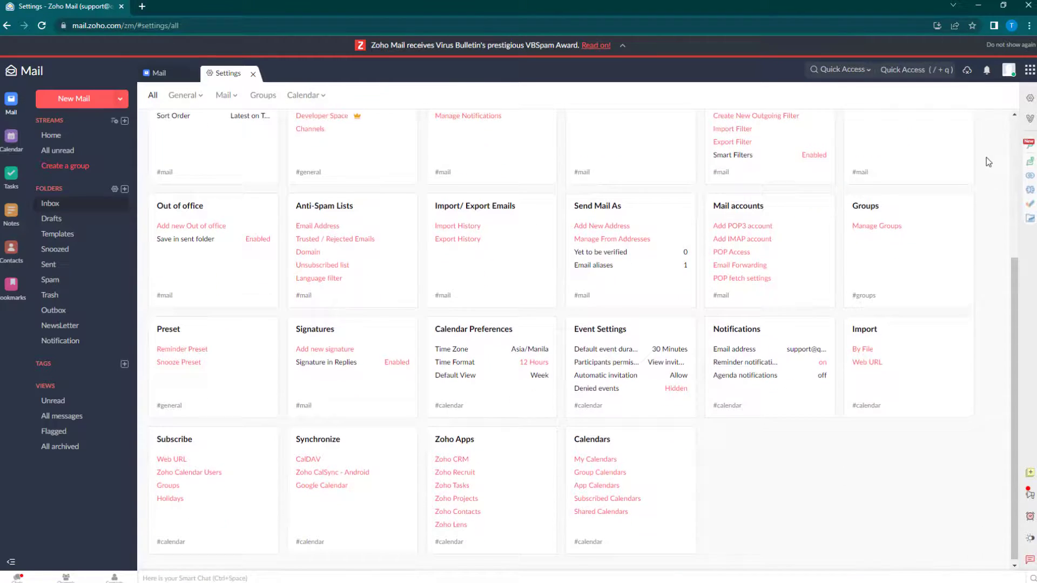
- Start a new signature and paste the name, title, phone and website lines
left_click(334, 347)
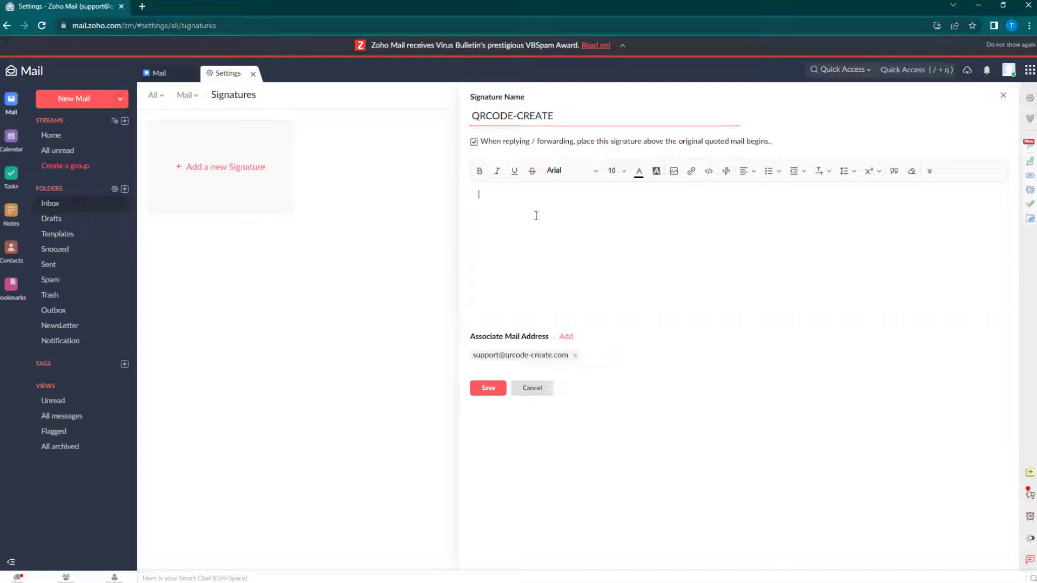
key("ctrl+v")
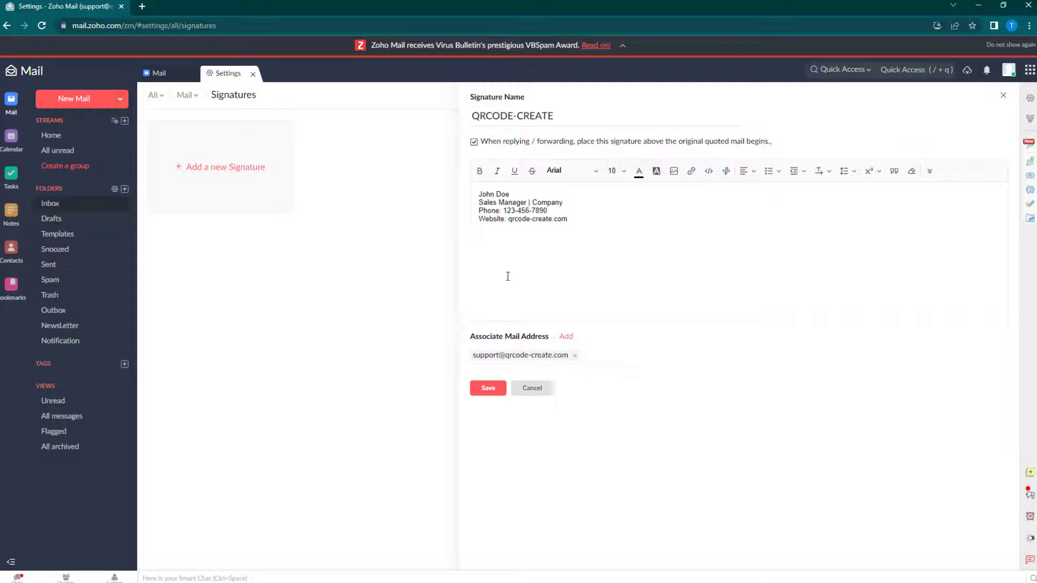
left_click(496, 388)
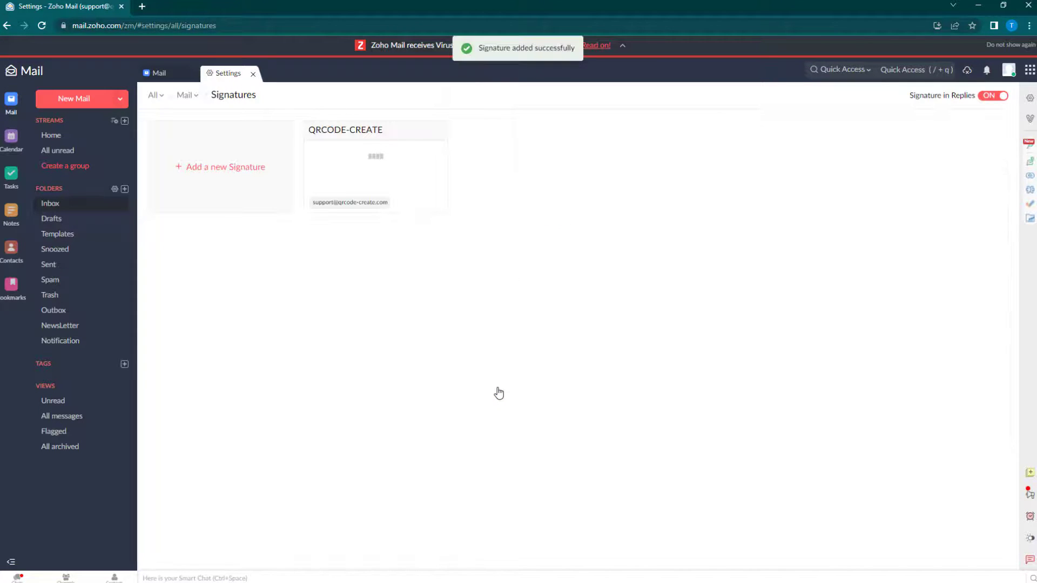